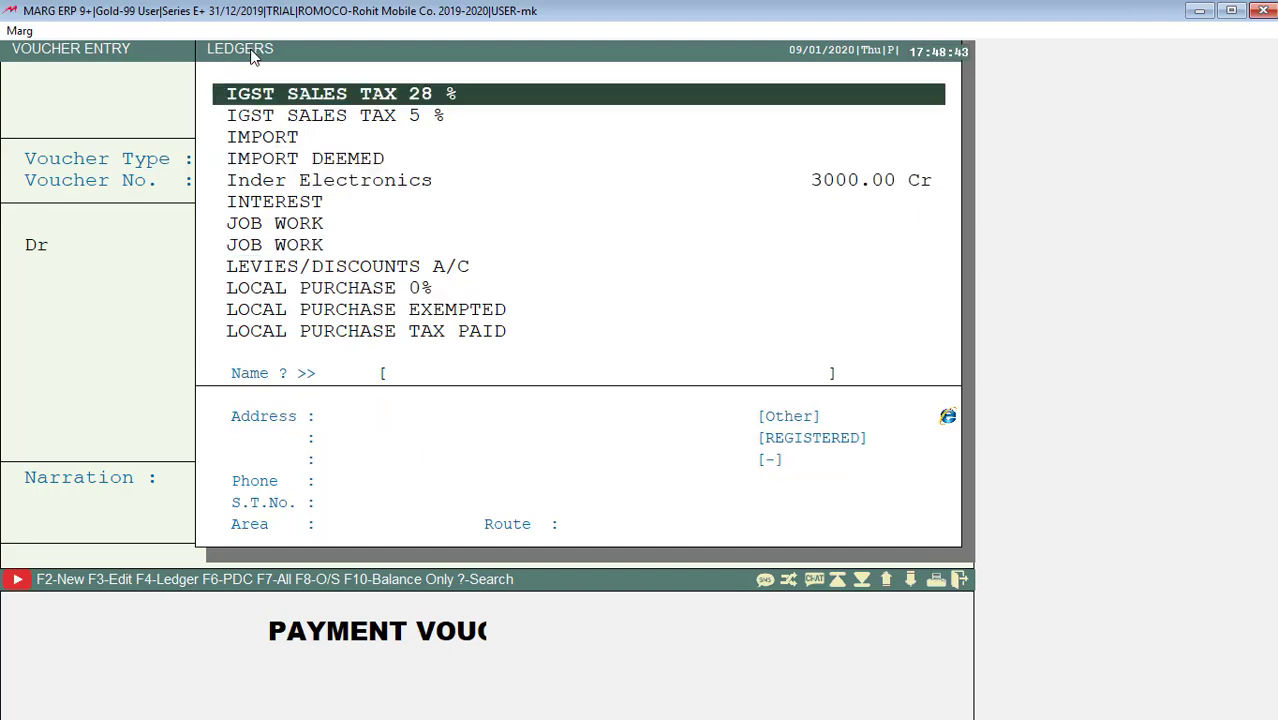
Select Inder Electronics as the debit ledger of the payment voucher and enter a debit amount of 1000
{"action": "type", "text": "INDER"}
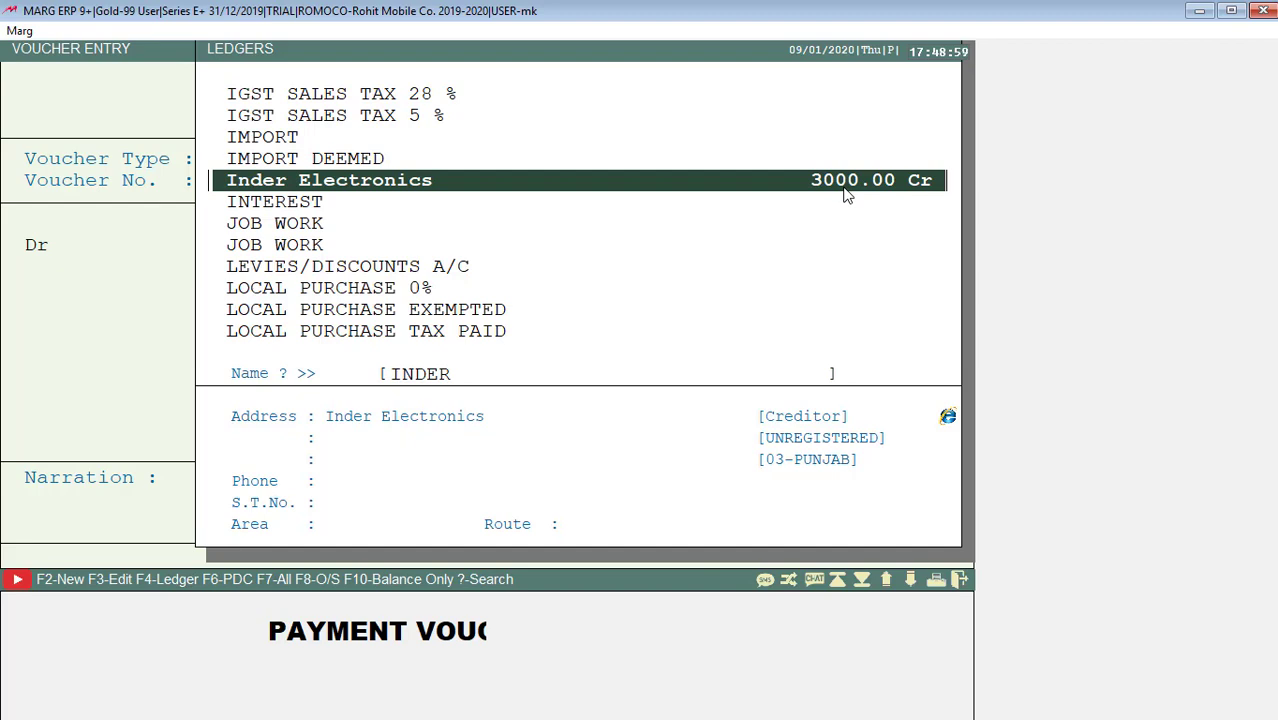
{"action": "key", "text": "Return"}
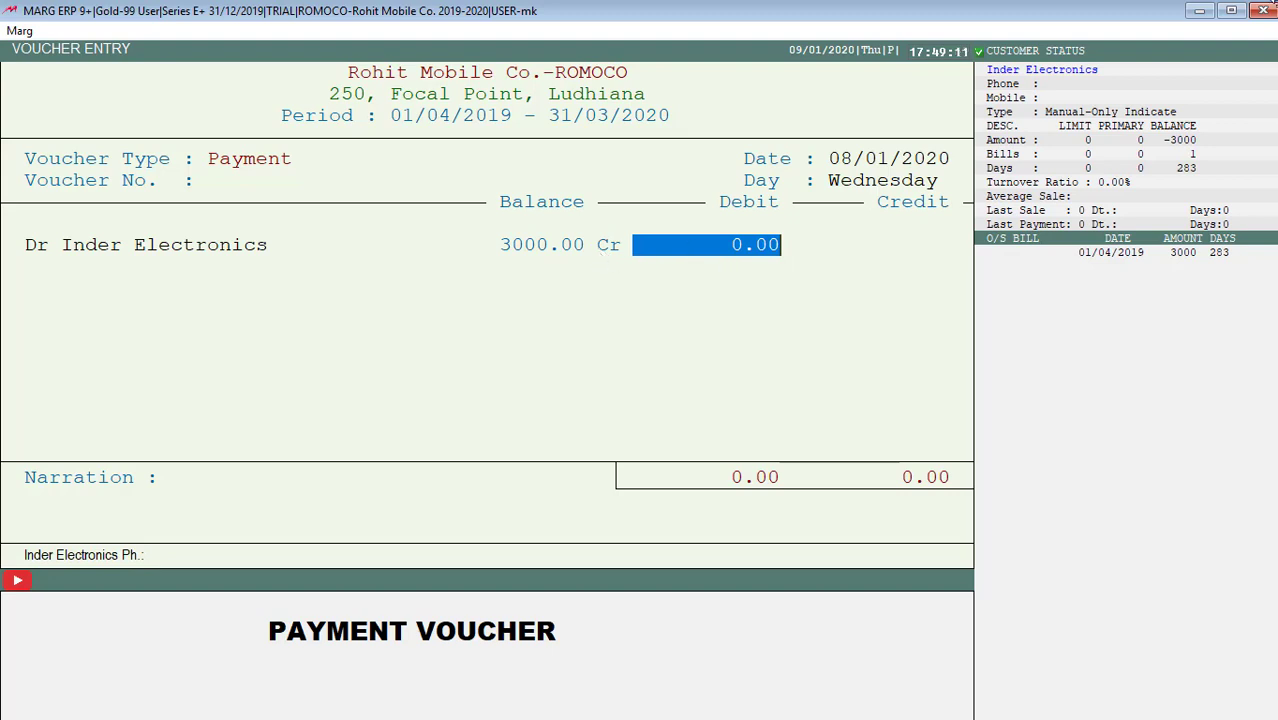
{"action": "type", "text": "1000"}
{"action": "key", "text": "Return"}
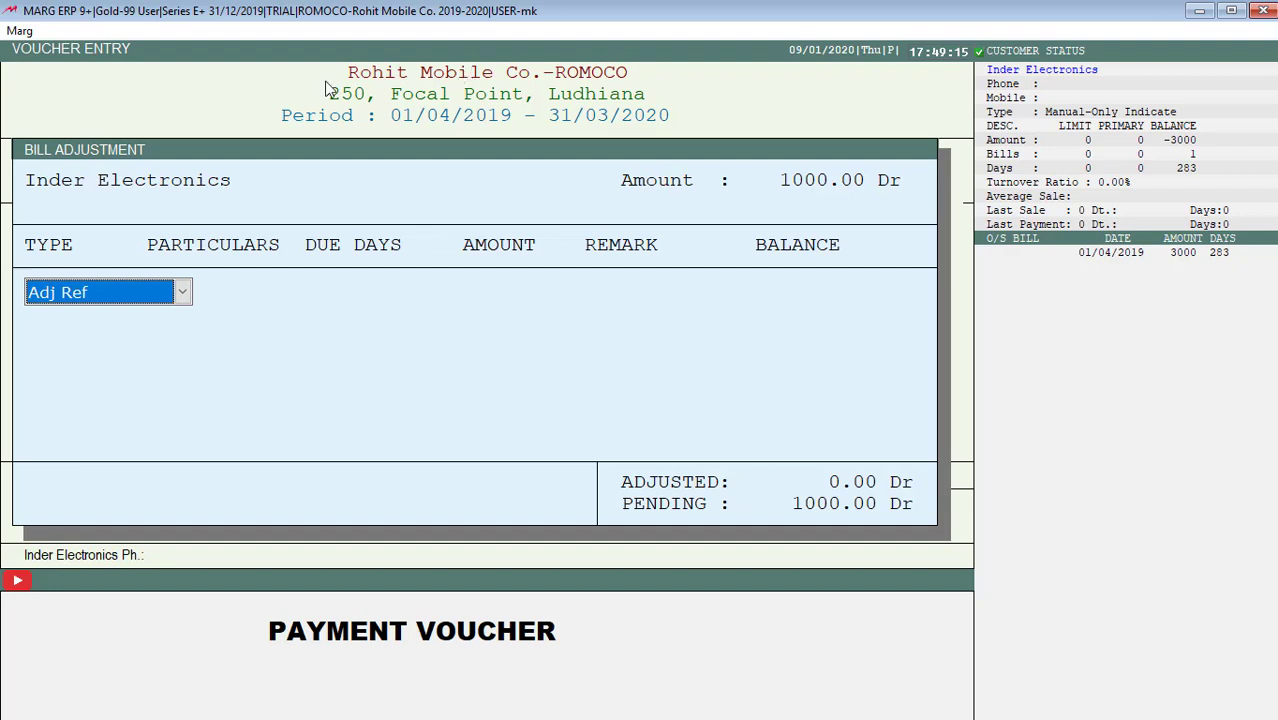
Adjust the 1000.00 Dr payment as Adj Ref against the pending invoice dated 01/04/19, leaving the remark blank
{"action": "left_click", "coordinate": [183, 292]}
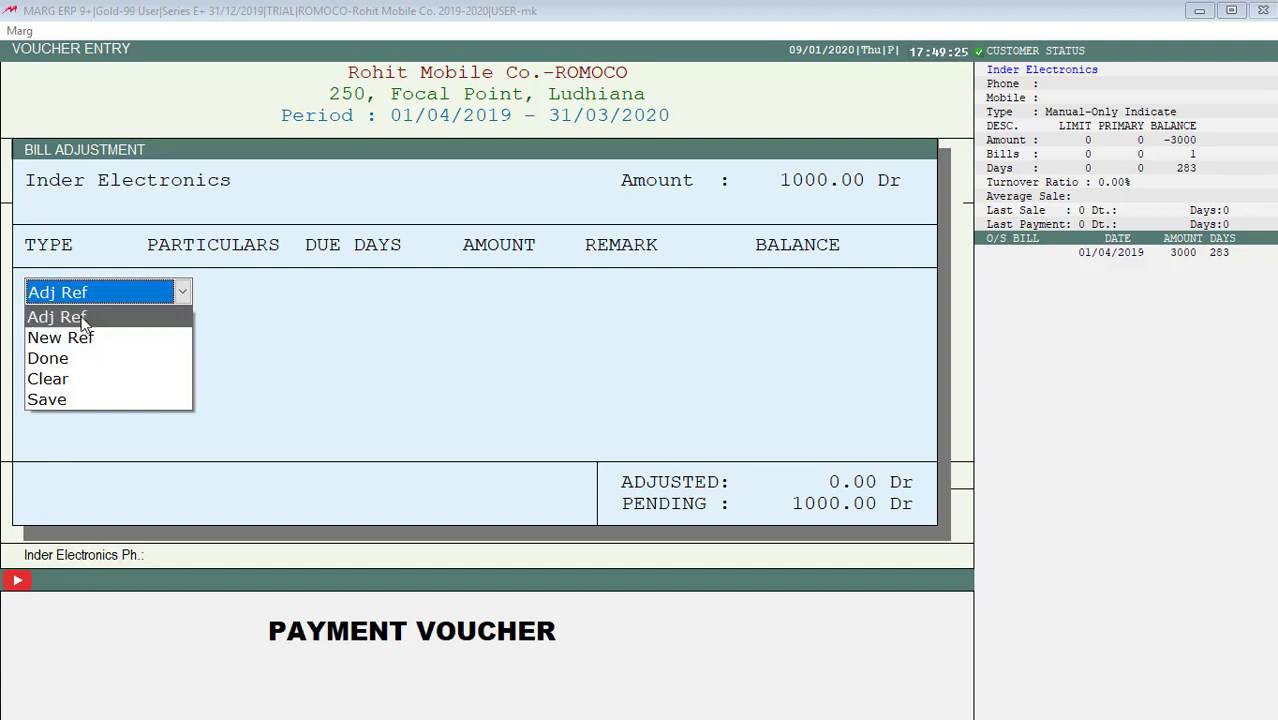
{"action": "left_click", "coordinate": [85, 322]}
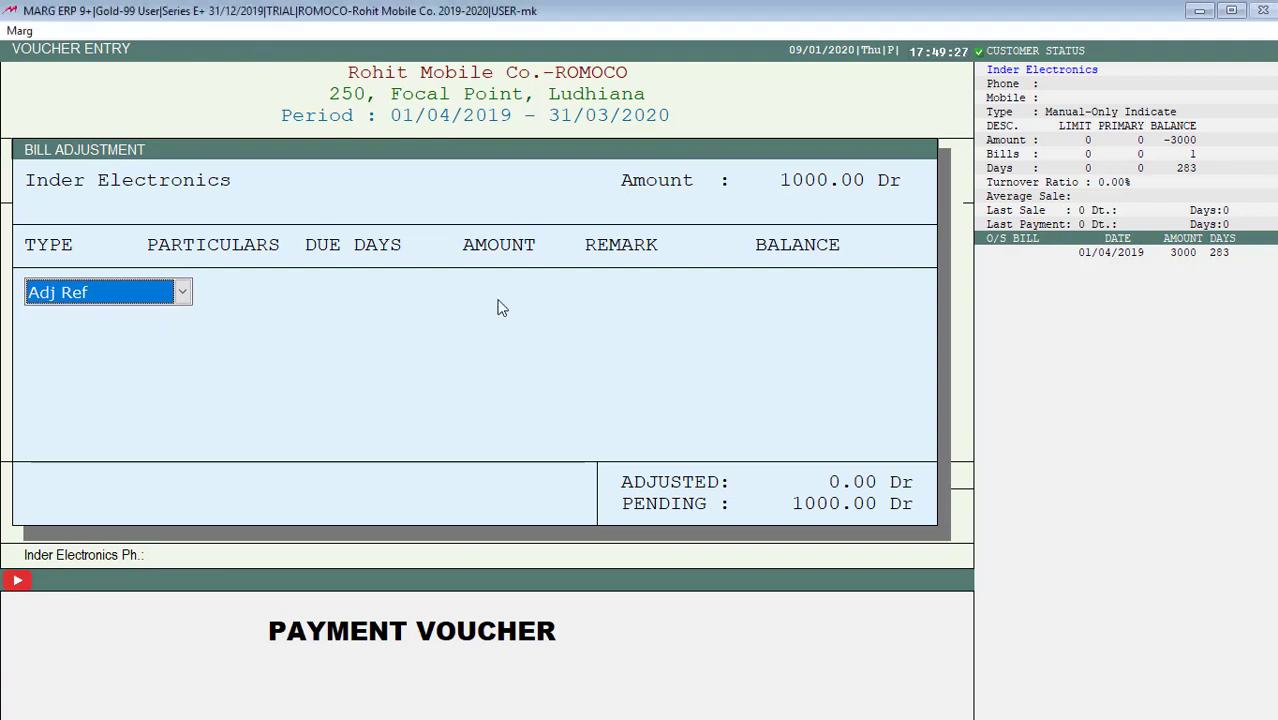
{"action": "key", "text": "Return"}
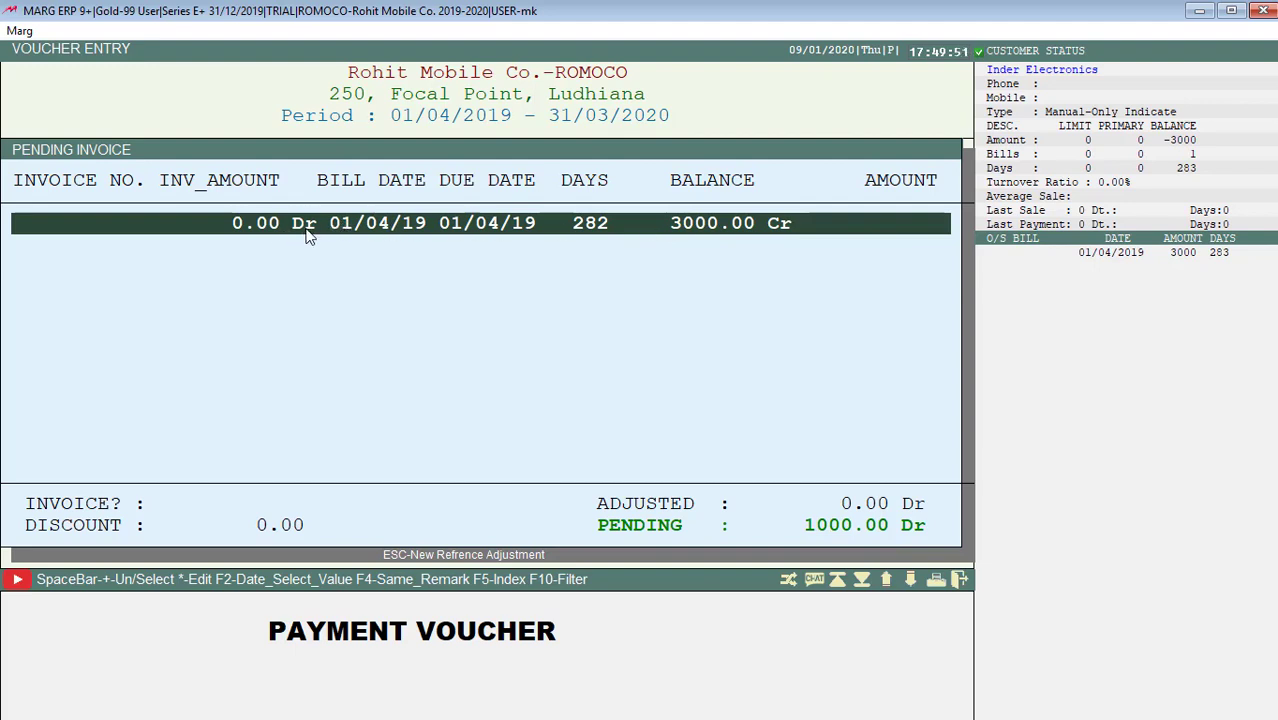
{"action": "key", "text": "Return"}
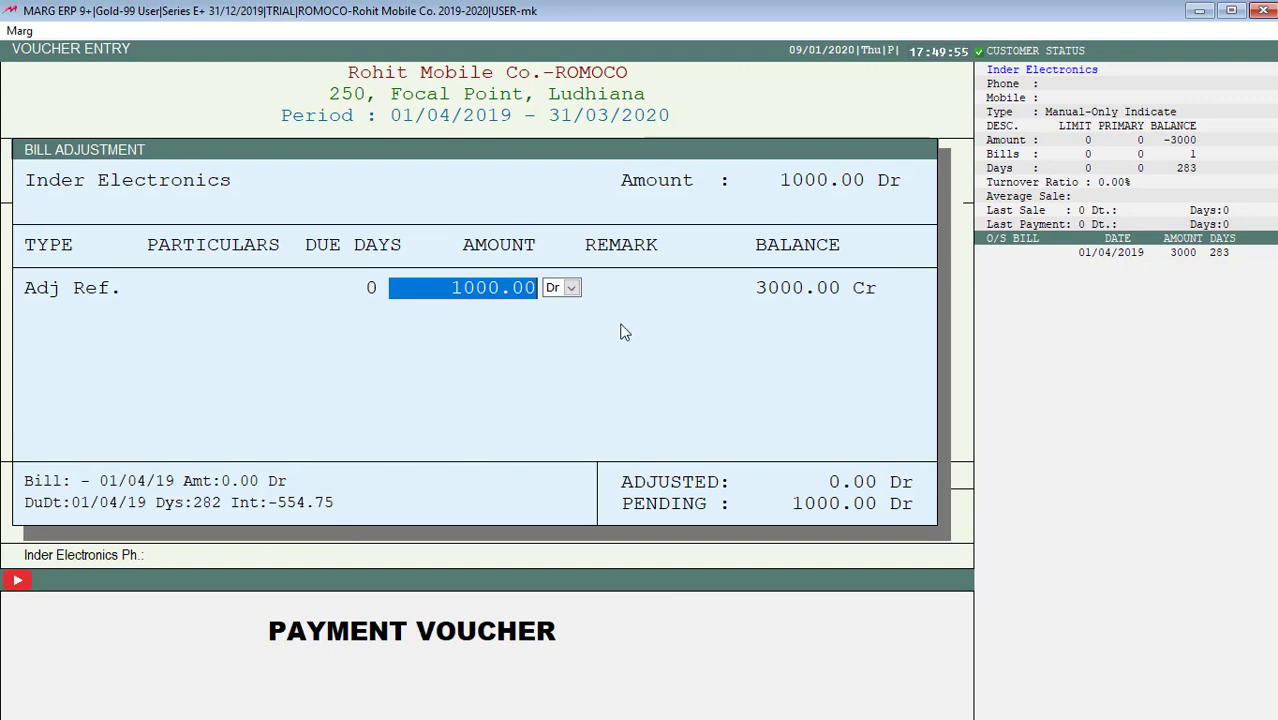
{"action": "key", "text": "Return"}
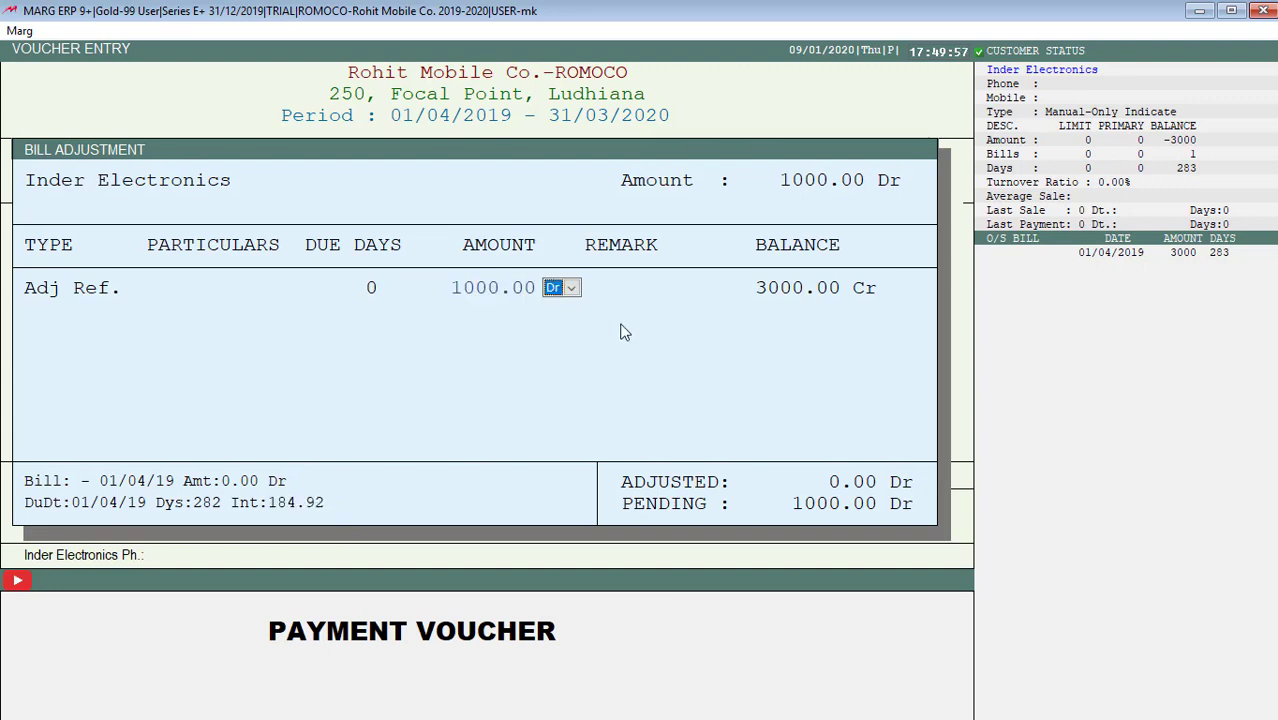
{"action": "key", "text": "Return"}
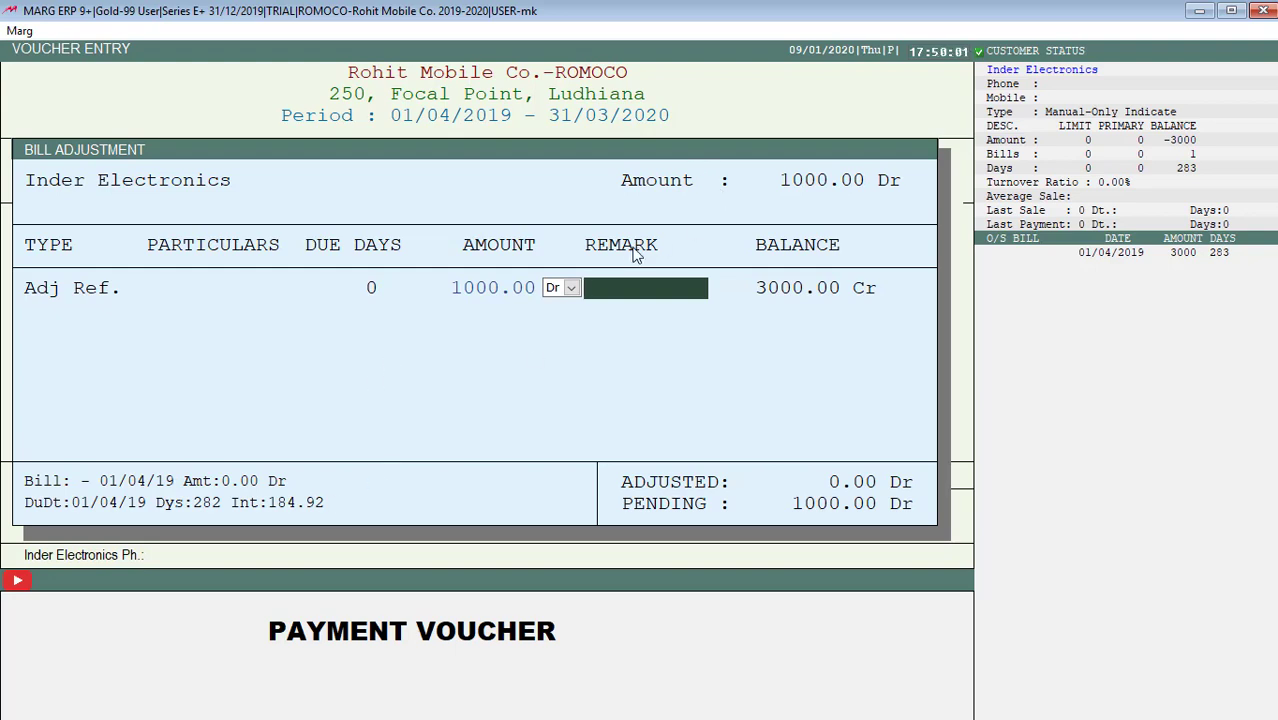
{"action": "key", "text": "Return"}
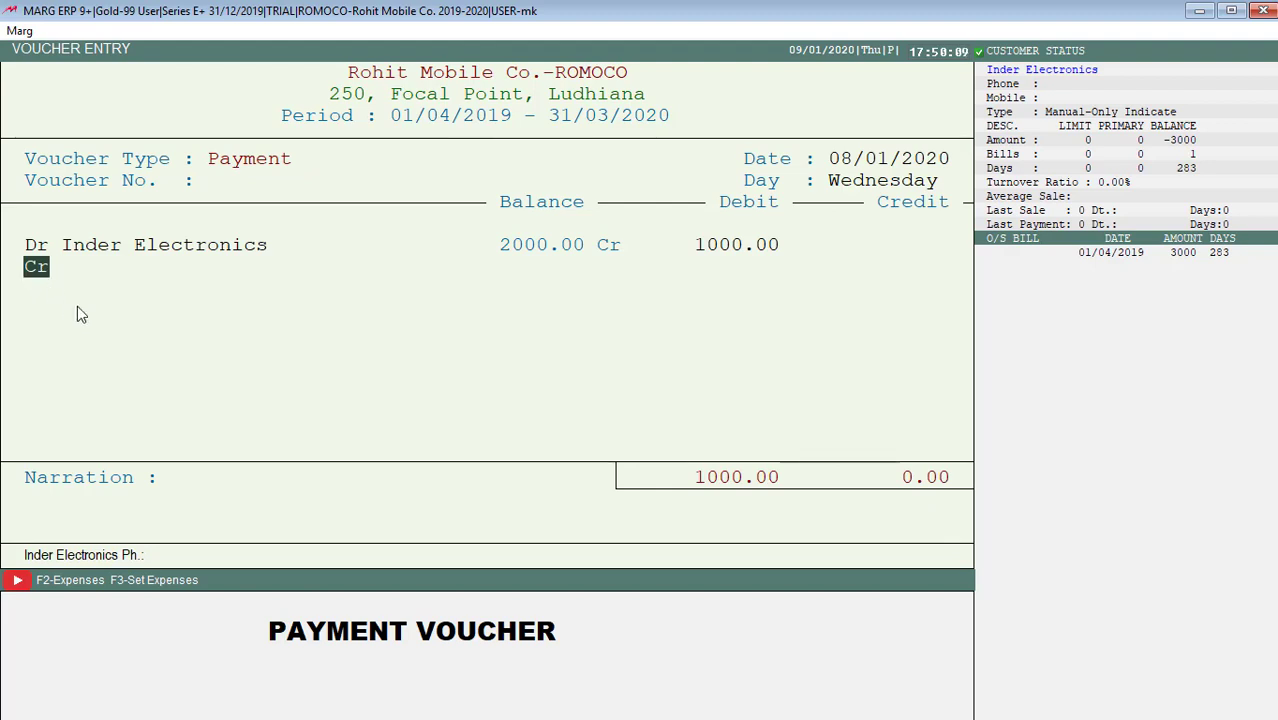
Credit the CASH account with 1000.00 to balance the payment voucher
{"action": "key", "text": "Return"}
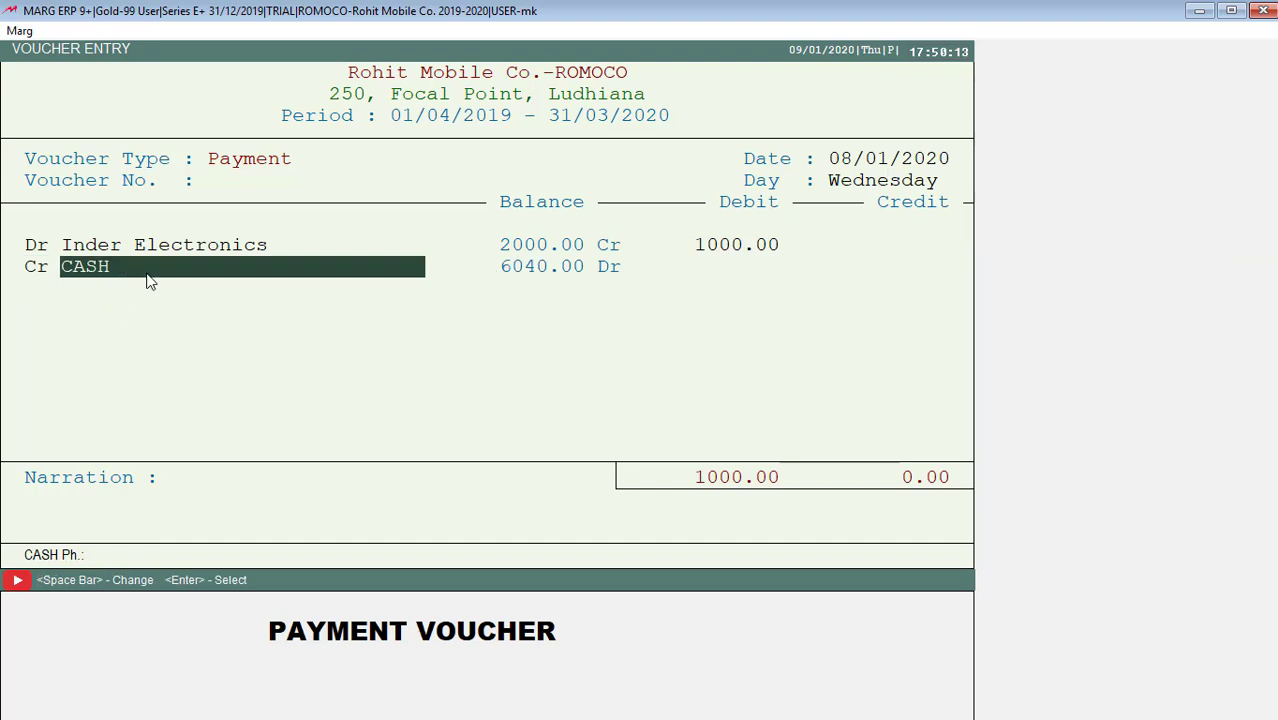
{"action": "key", "text": "Return"}
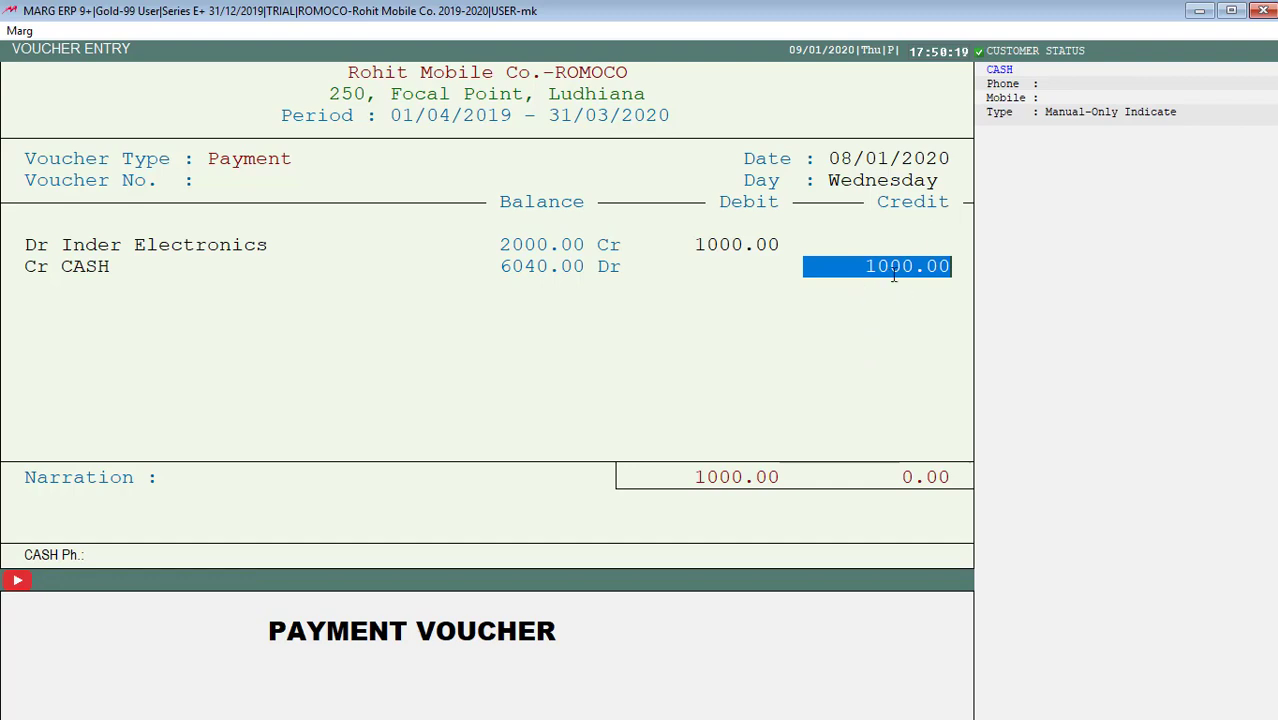
{"action": "key", "text": "Return"}
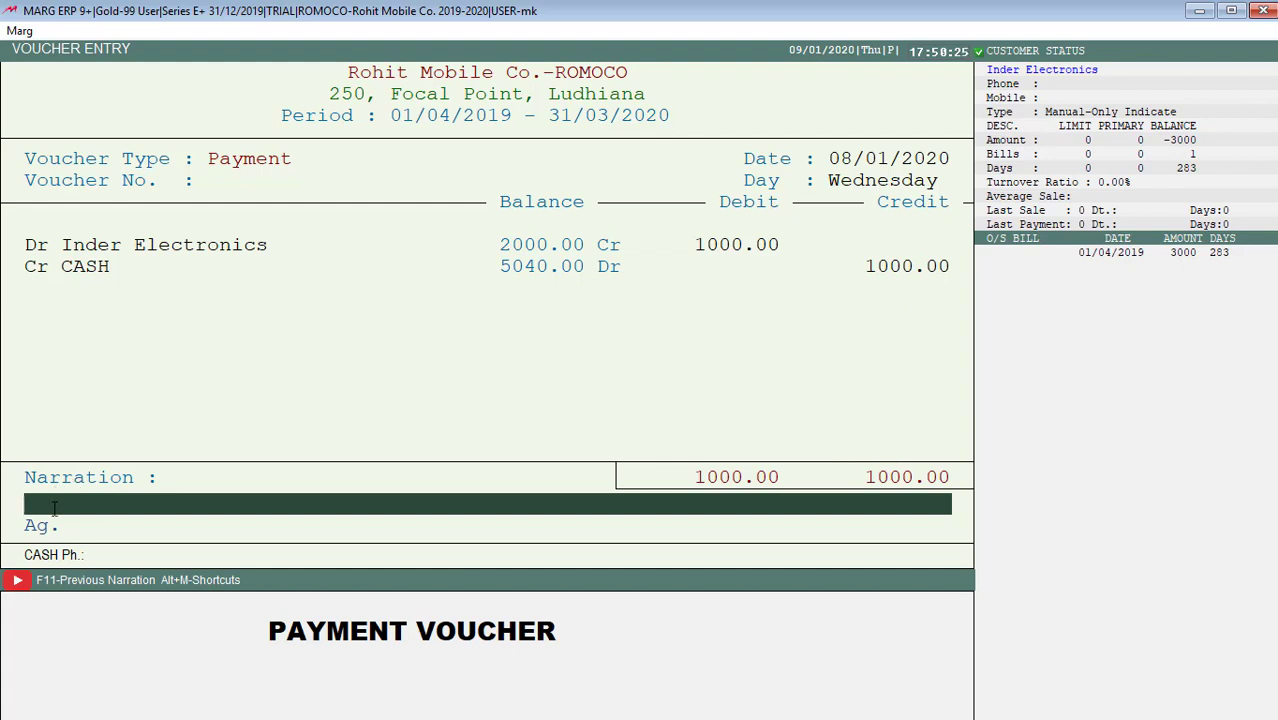
Enter the narration "Cash Paid", save the payment voucher and leave voucher entry
{"action": "type", "text": "Cash Paid"}
{"action": "key", "text": "Return"}
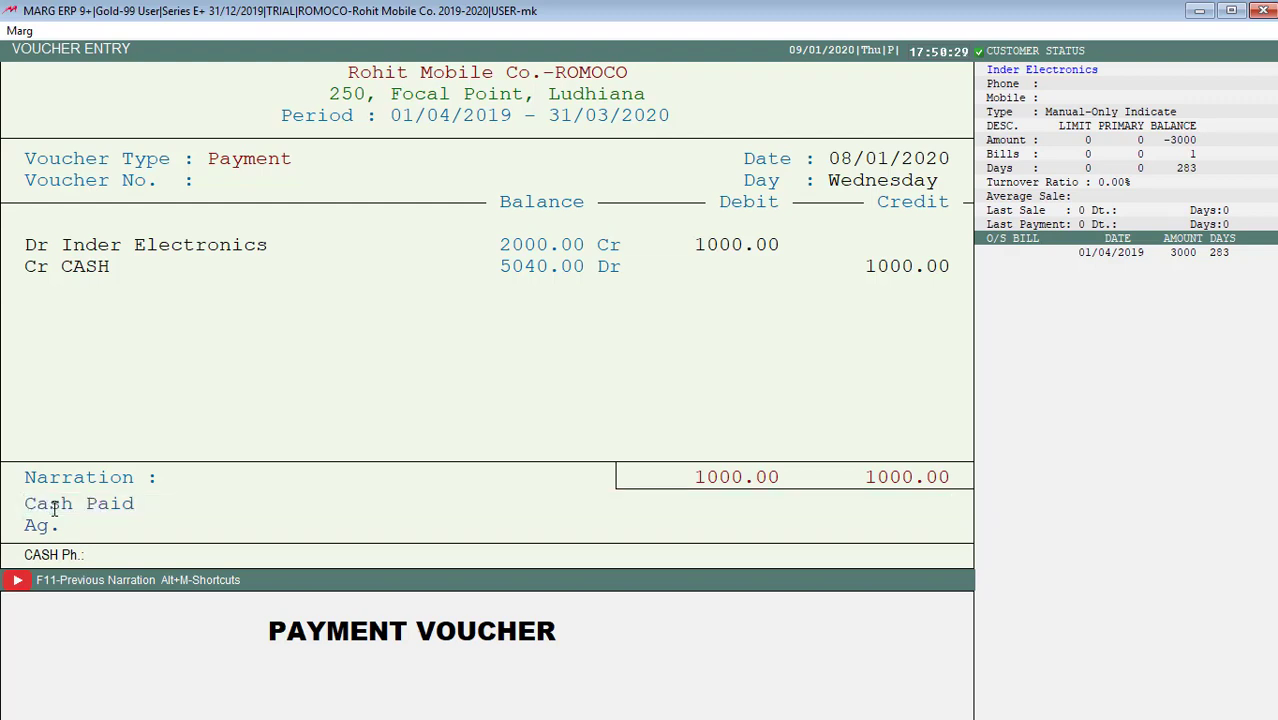
{"action": "key", "text": "Return"}
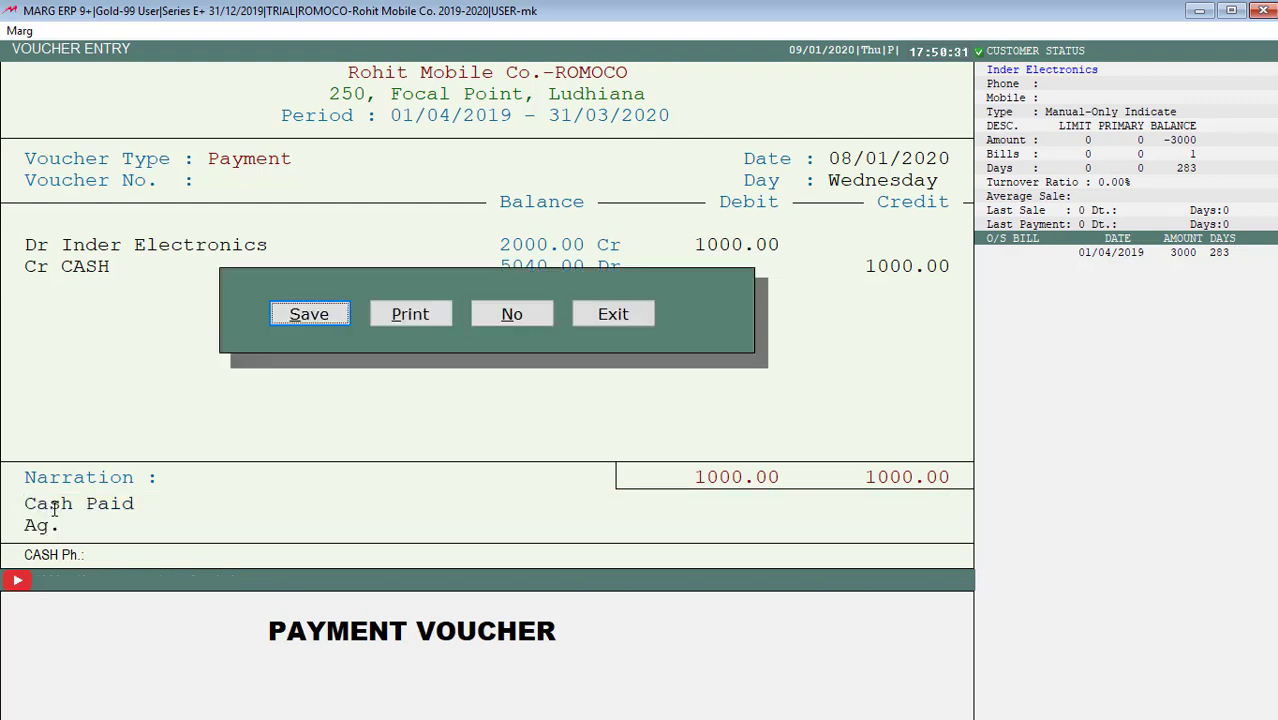
{"action": "left_click", "coordinate": [298, 319]}
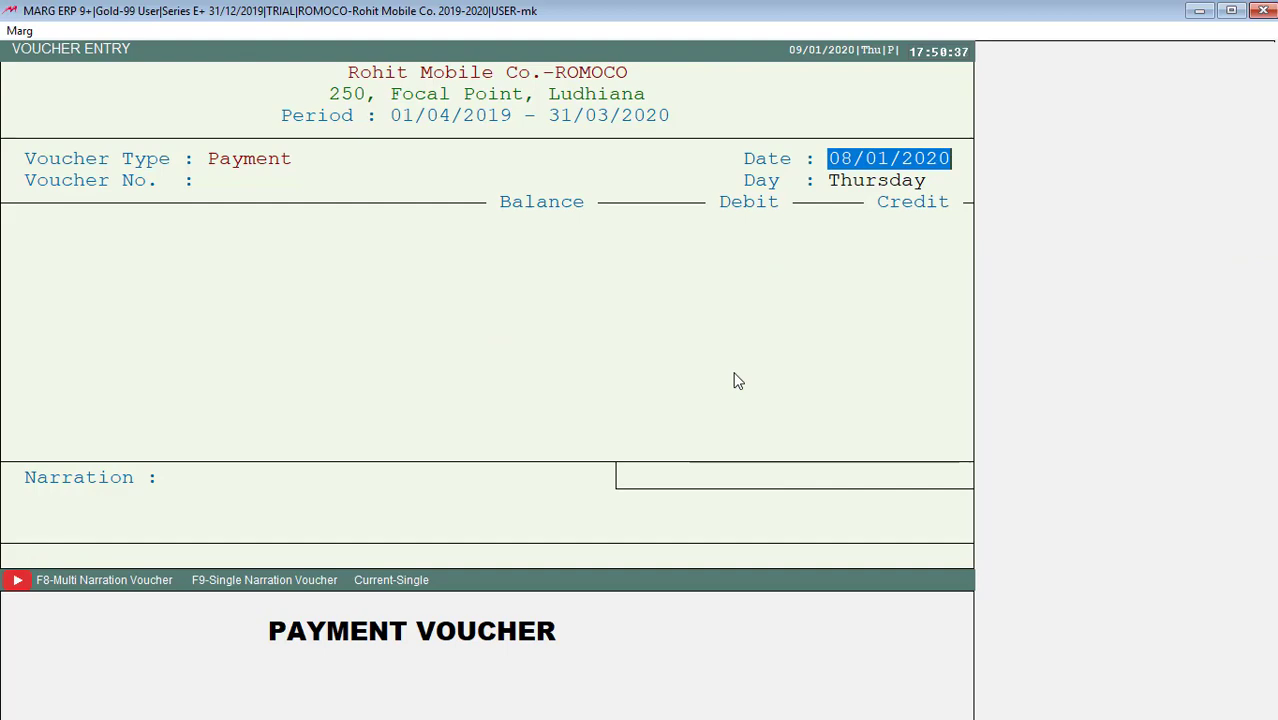
{"action": "key", "text": "Escape"}
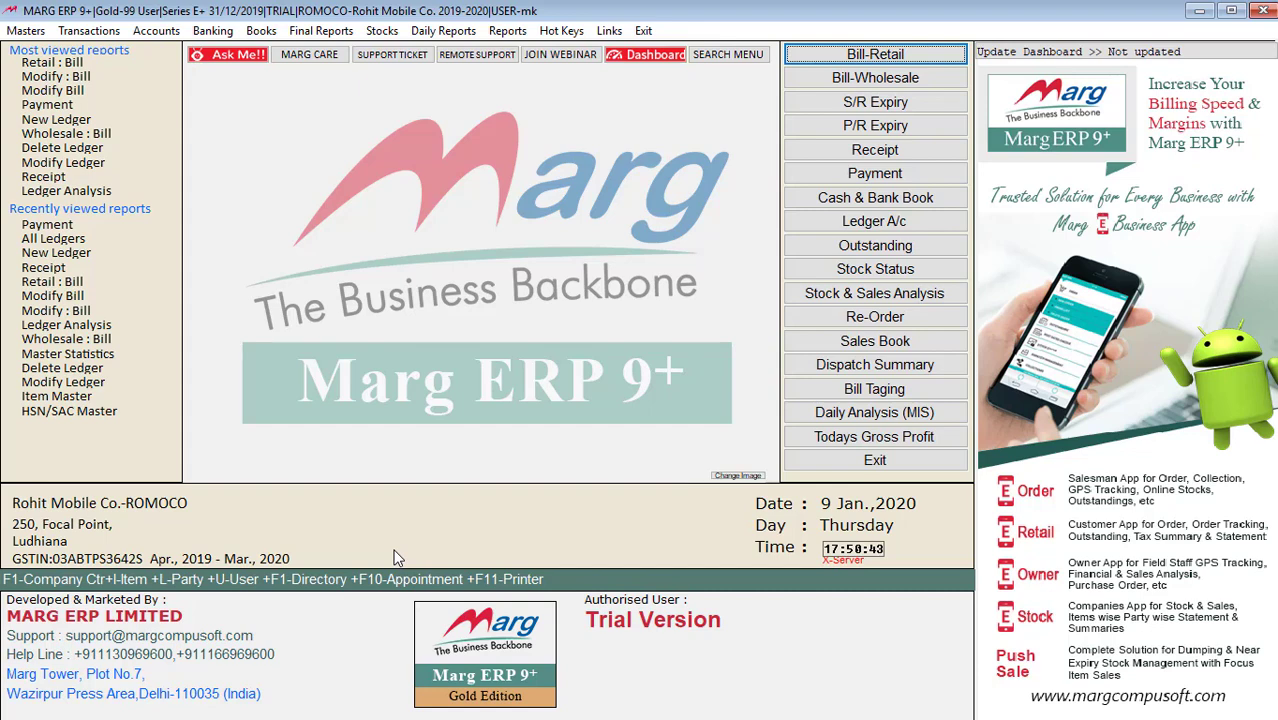
View the Inder Electronics ledger from 01/04/2019 to 08/01/2020 to check the payment entry, and return to the ledger list
{"action": "key", "text": "ctrl+l"}
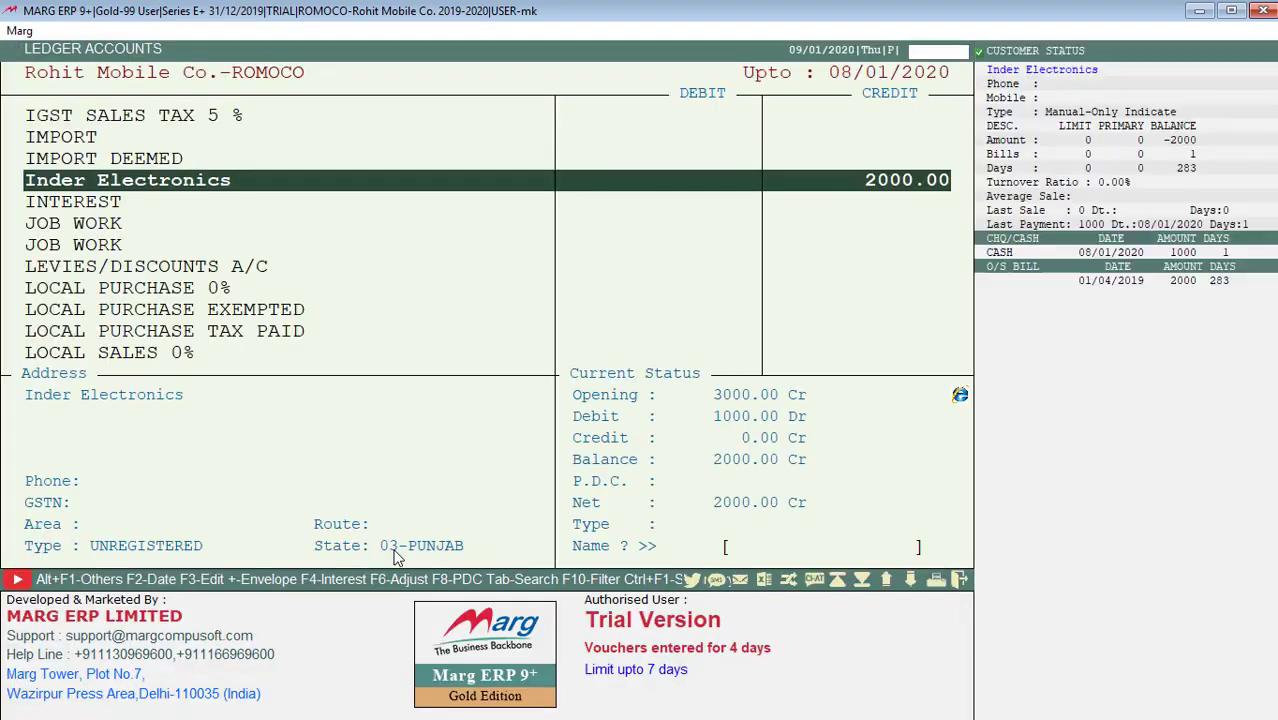
{"action": "type", "text": "INDER"}
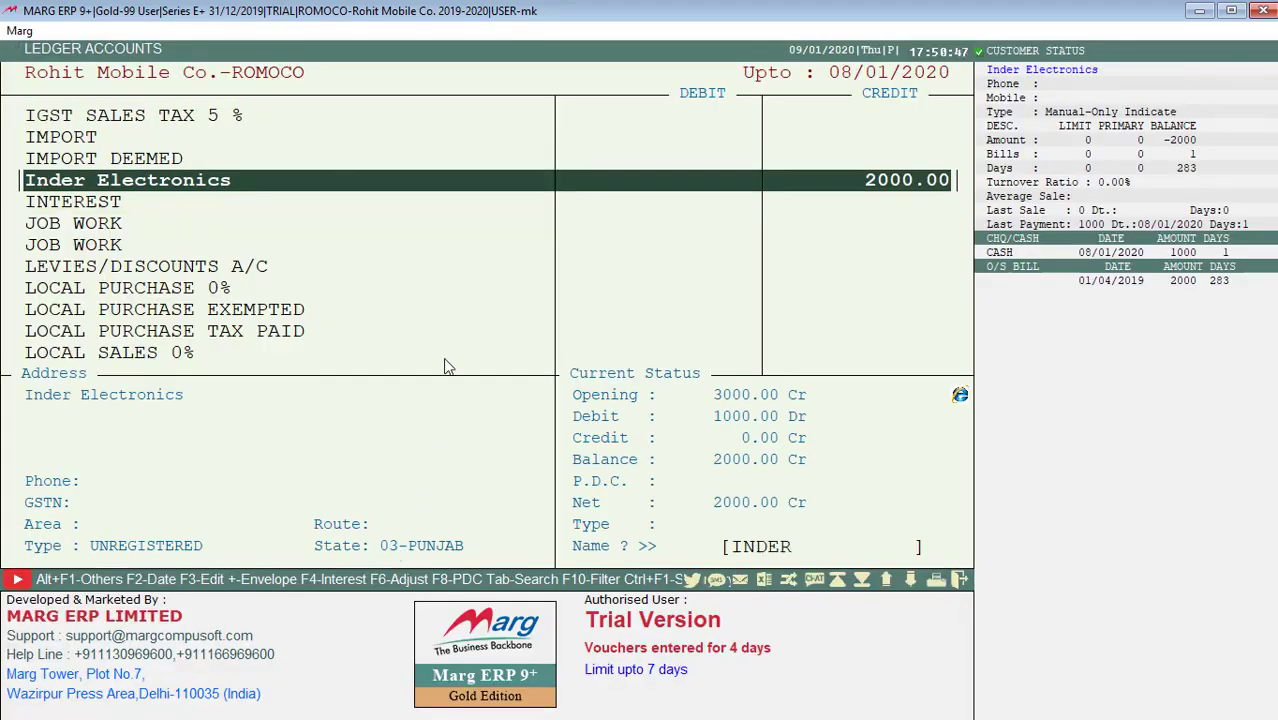
{"action": "key", "text": "Return"}
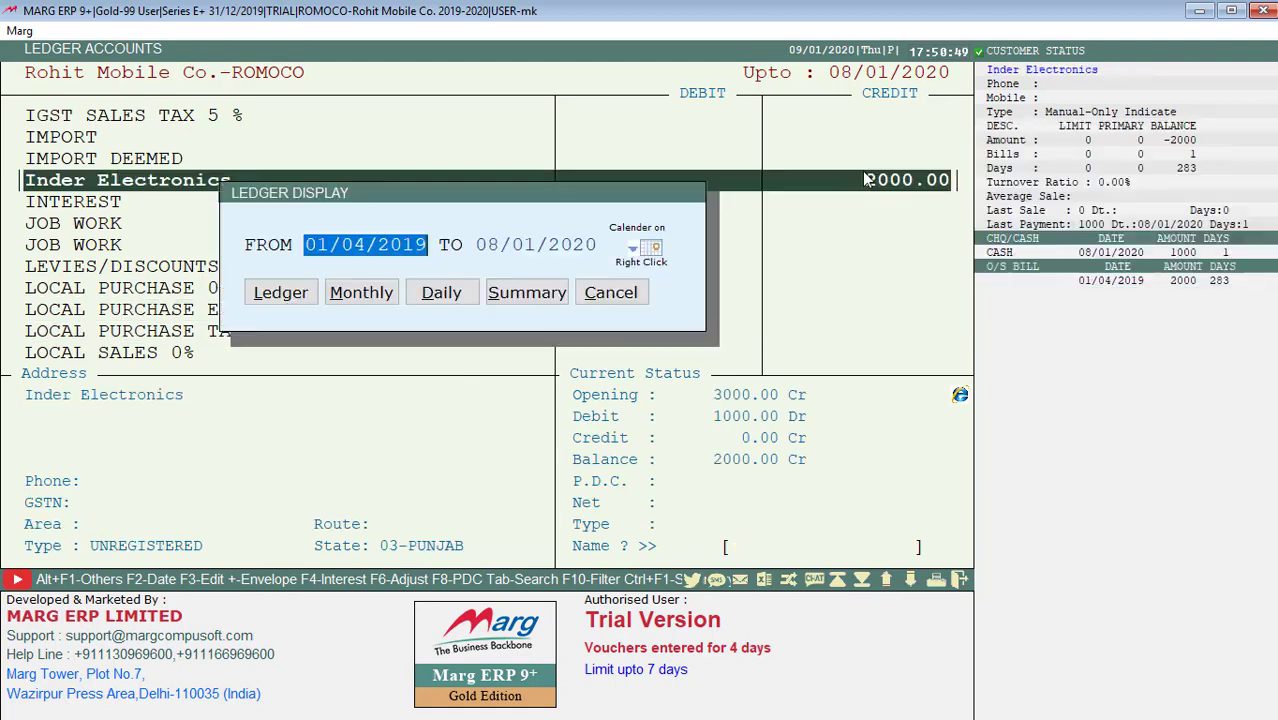
{"action": "left_click", "coordinate": [306, 297]}
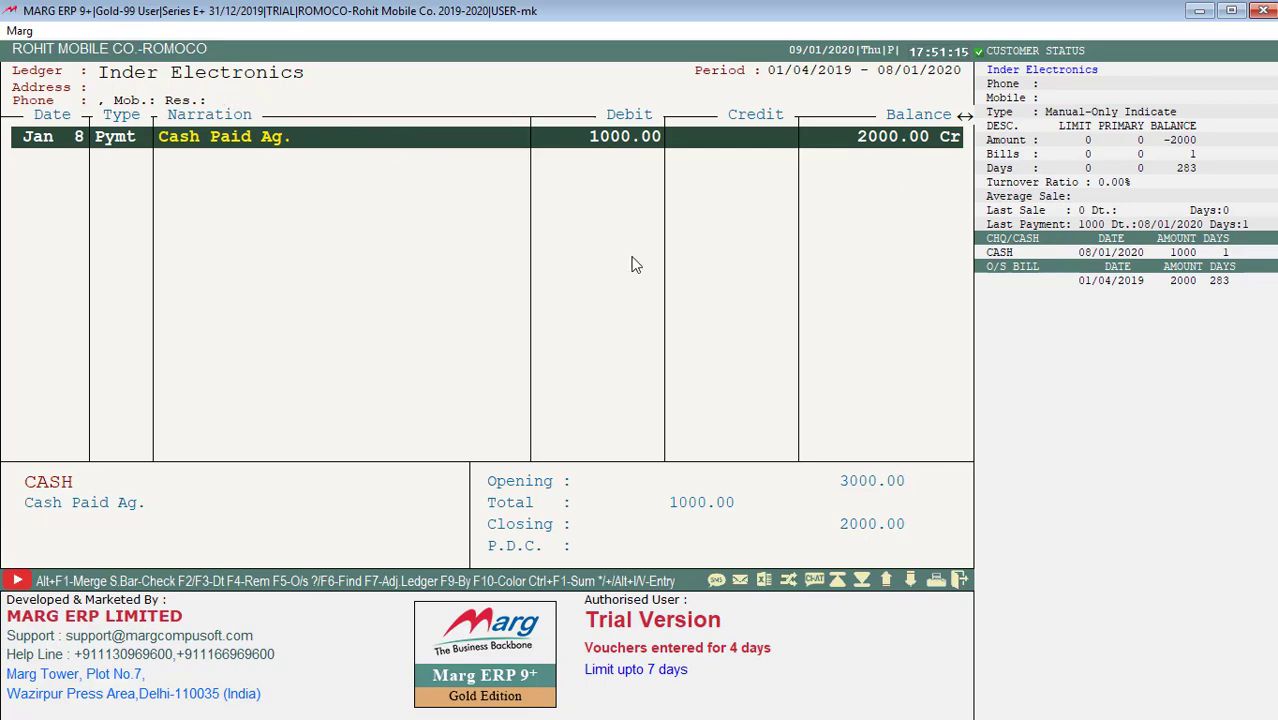
{"action": "key", "text": "Escape"}
Open the CASH account's ledger for the period 01/04/2019 to 08/01/2020
{"action": "type", "text": "CAS"}
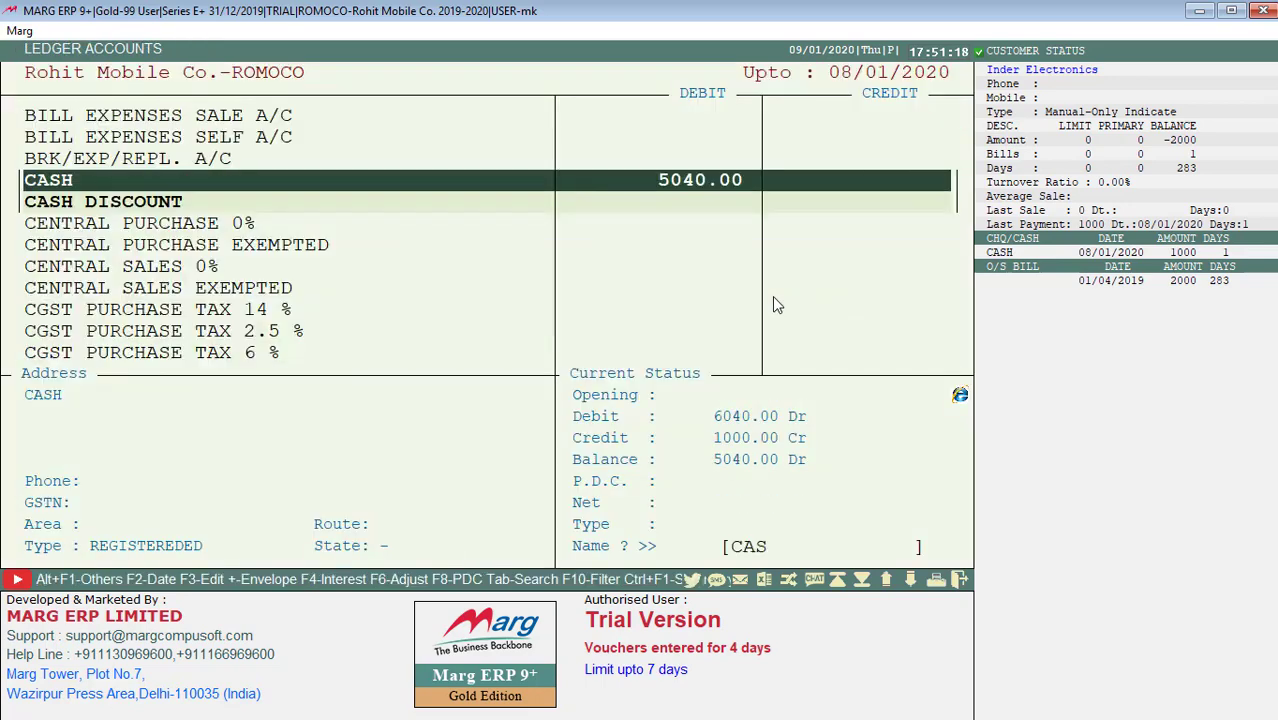
{"action": "key", "text": "Return"}
{"action": "key", "text": "Return"}
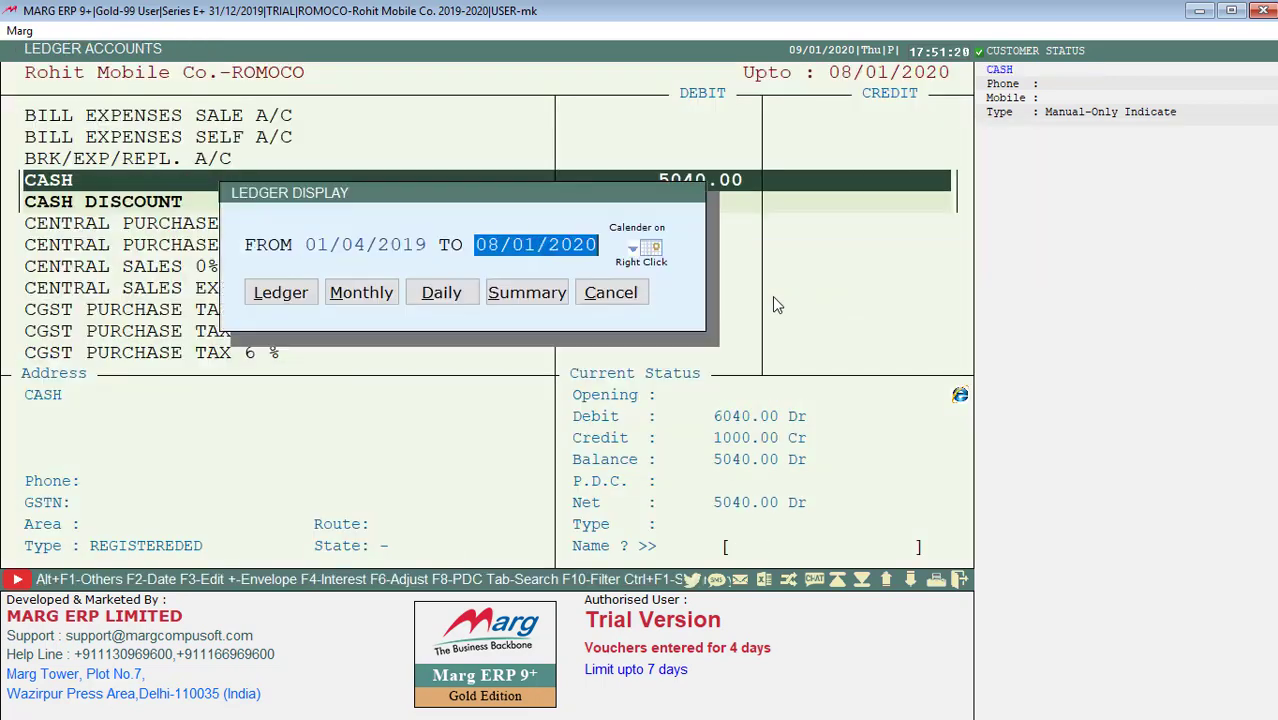
{"action": "key", "text": "Return"}
{"action": "key", "text": "Return"}
Examine the receipt, sale and payment entries in the CASH ledger with their balances, and return to the main screen
{"action": "key", "text": "Up"}
{"action": "key", "text": "Up"}
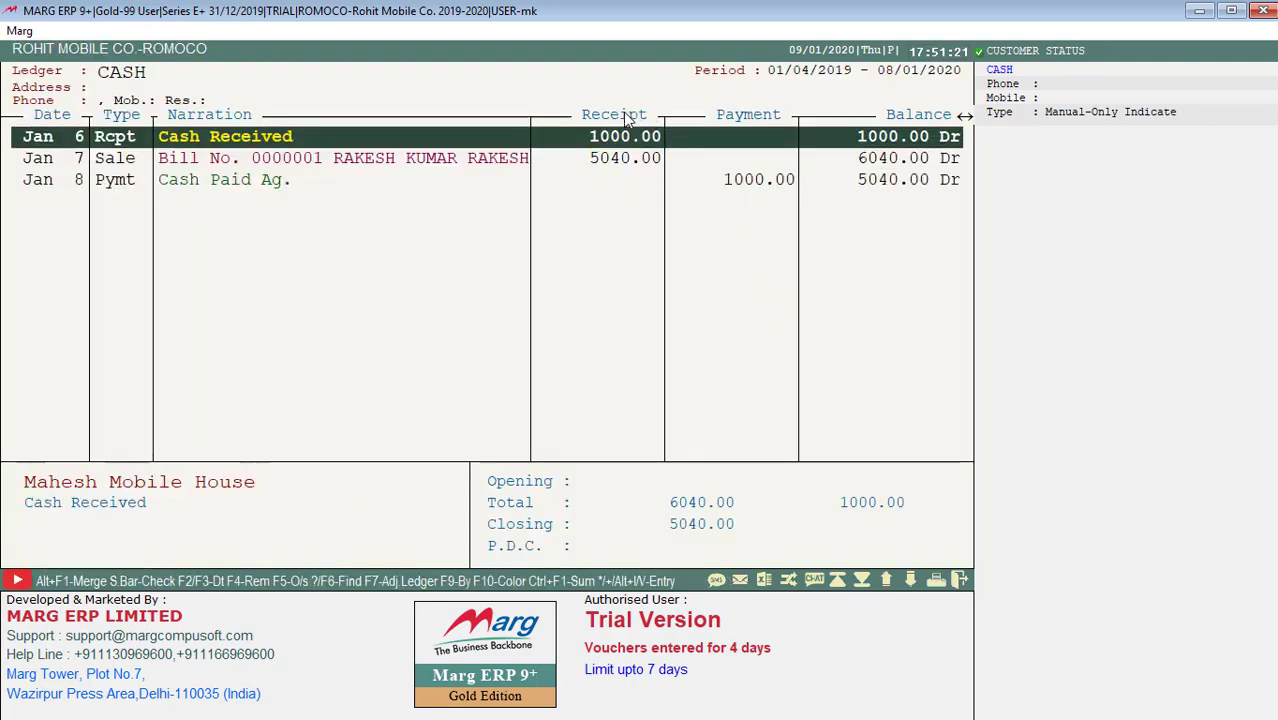
{"action": "key", "text": "Down"}
{"action": "key", "text": "Down"}
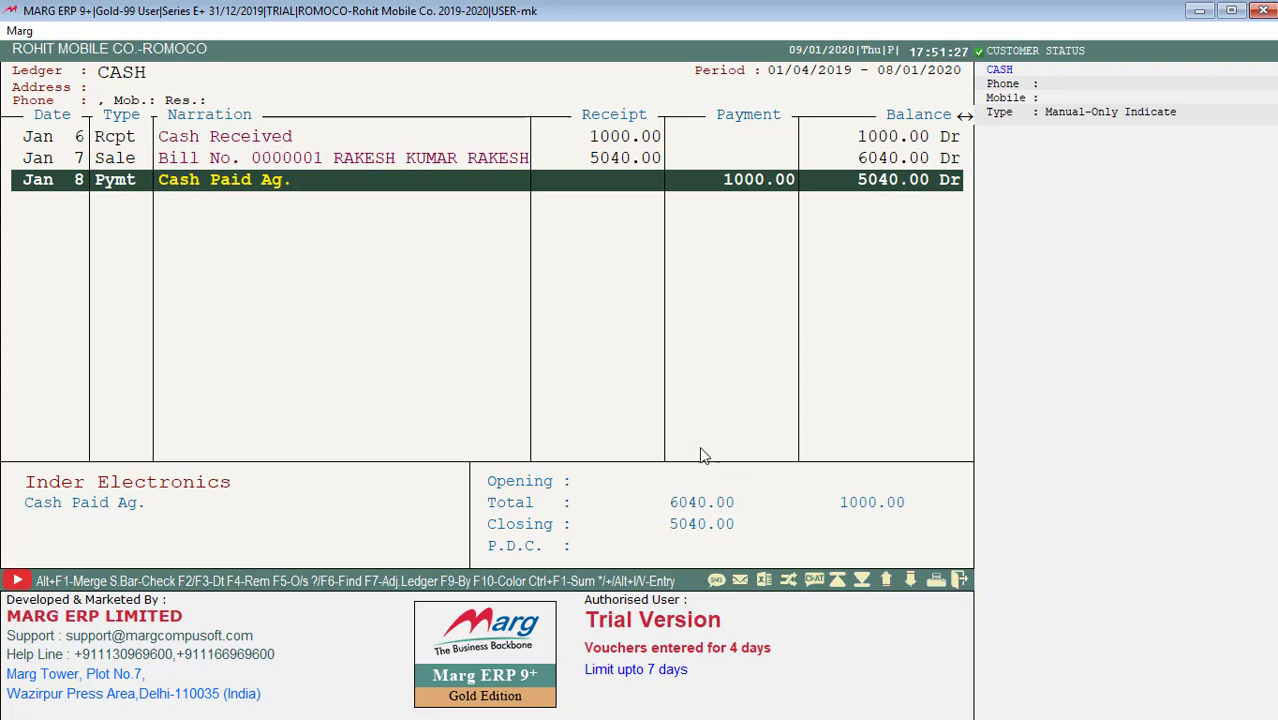
{"action": "key", "text": "Up"}
{"action": "key", "text": "Up"}
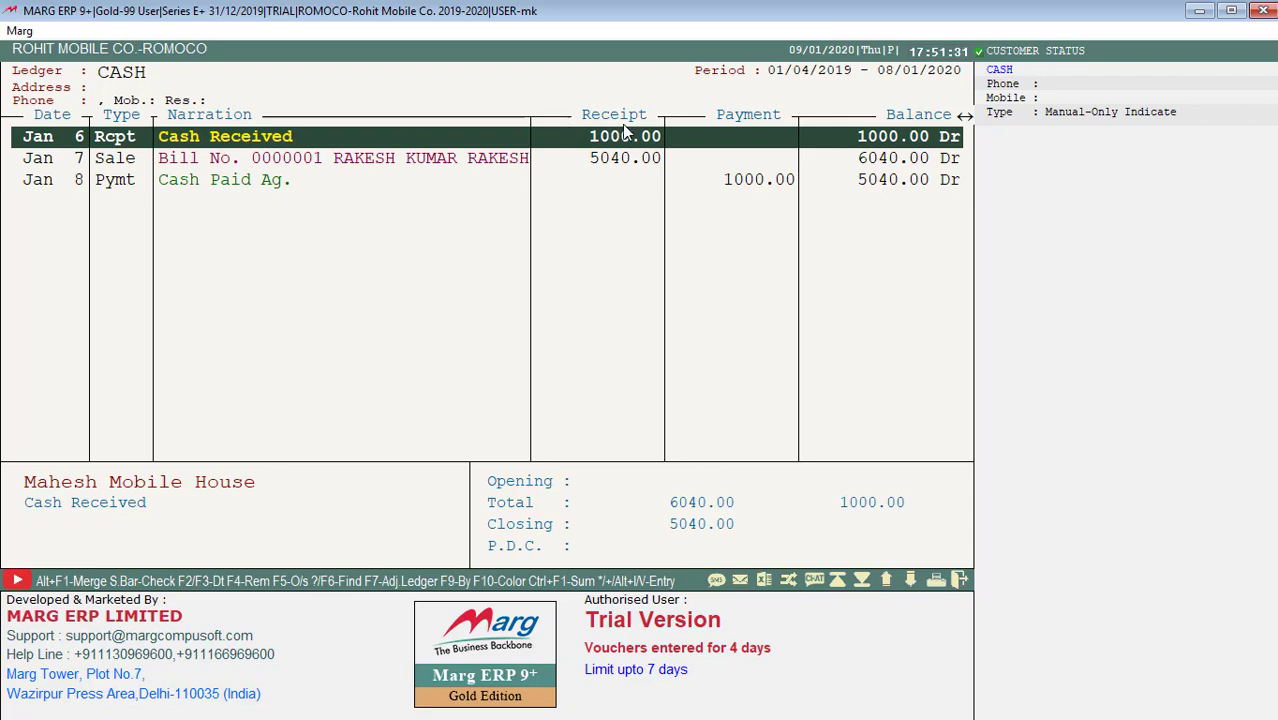
{"action": "key", "text": "Down"}
{"action": "key", "text": "Up"}
{"action": "key", "text": "Down"}
{"action": "key", "text": "Down"}
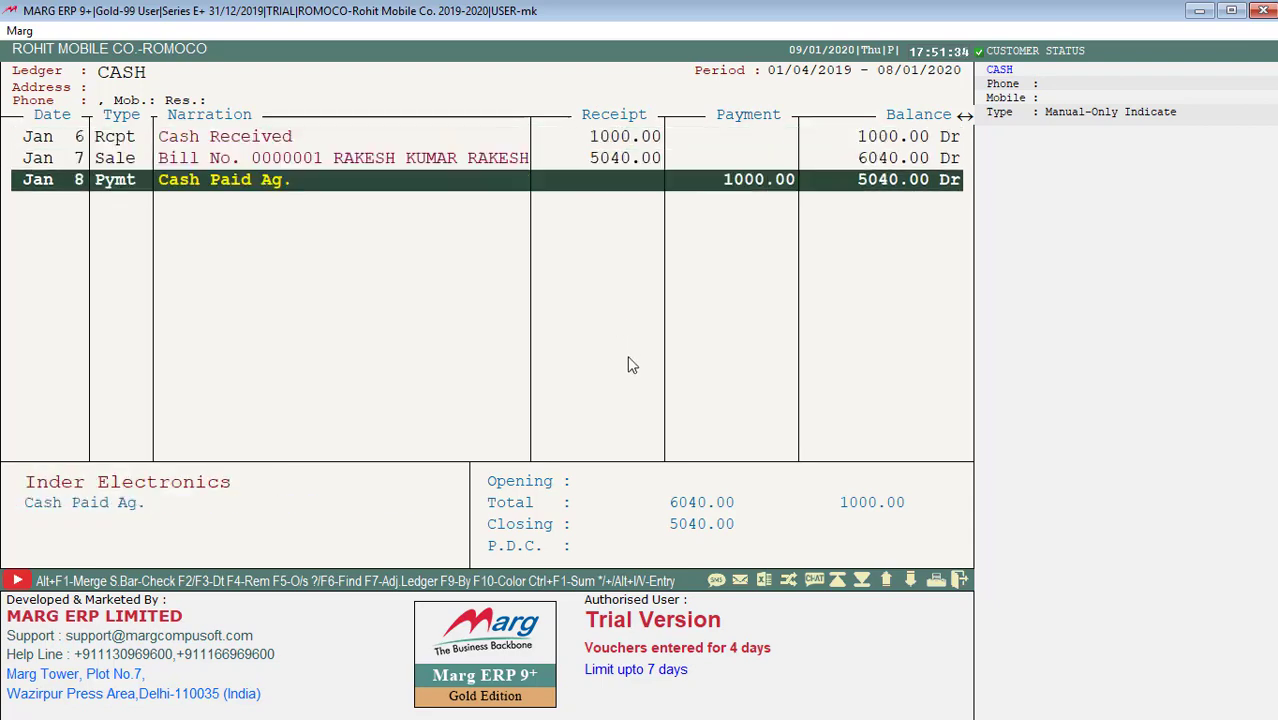
{"action": "key", "text": "Up"}
{"action": "key", "text": "Down"}
{"action": "key", "text": "Up"}
{"action": "key", "text": "Up"}
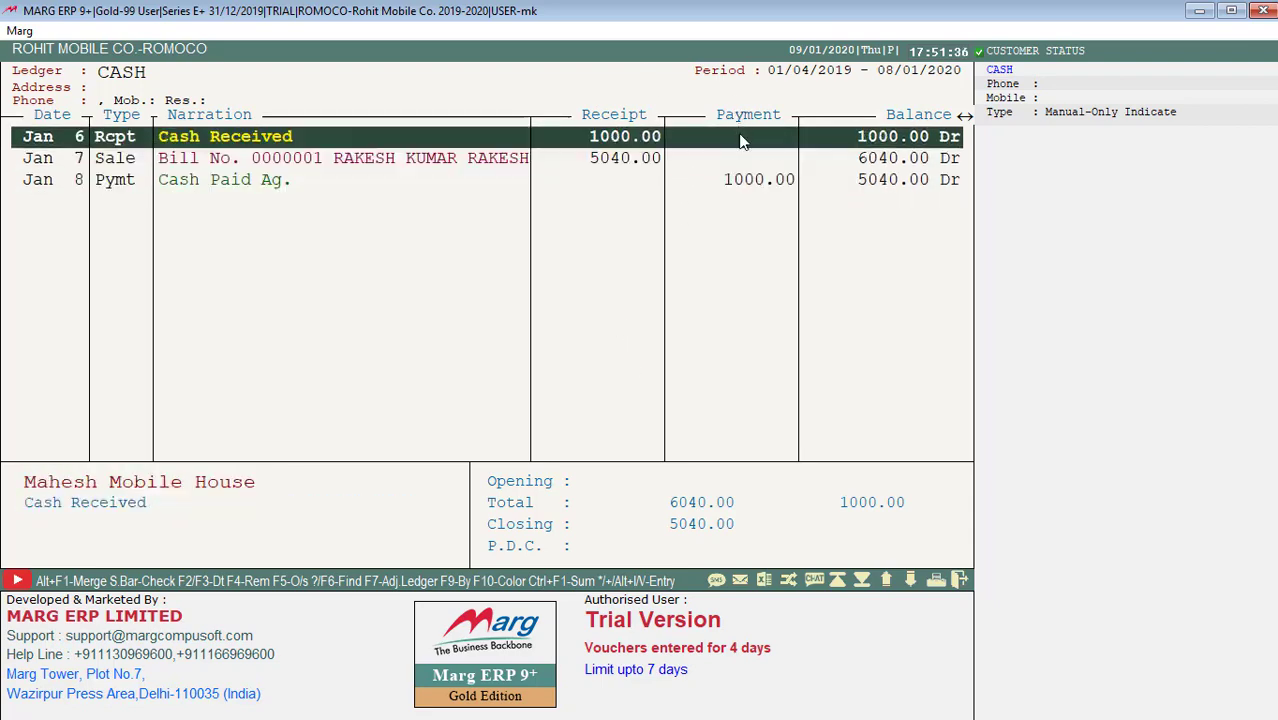
{"action": "key", "text": "Down"}
{"action": "key", "text": "Up"}
{"action": "key", "text": "Down"}
{"action": "key", "text": "Down"}
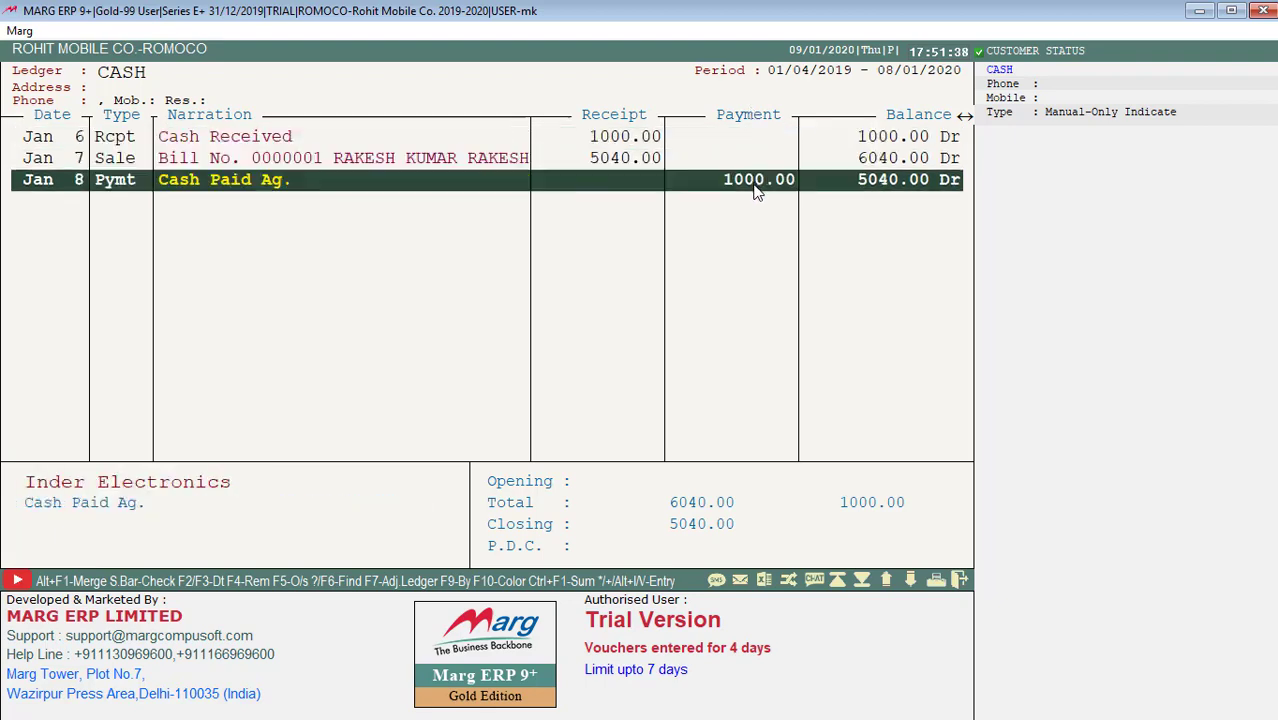
{"action": "key", "text": "Up"}
{"action": "key", "text": "Up"}
{"action": "key", "text": "Down"}
{"action": "key", "text": "Down"}
{"action": "key", "text": "Up"}
{"action": "key", "text": "Up"}
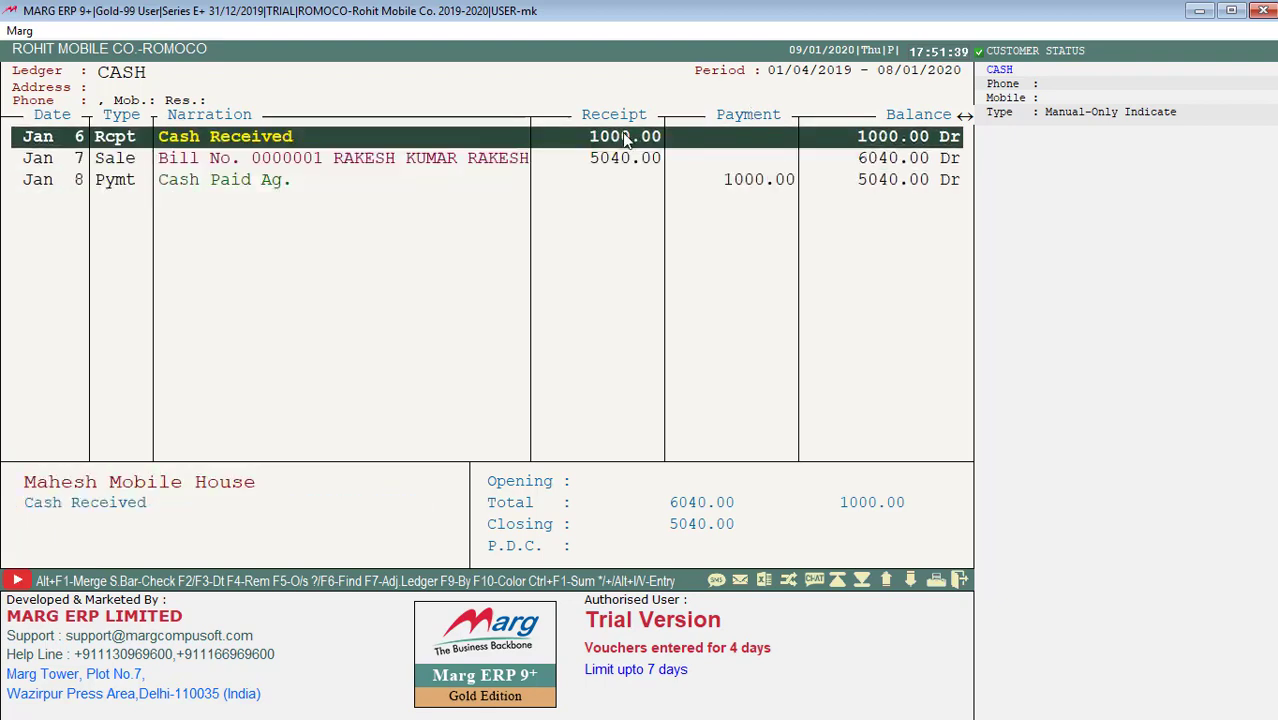
{"action": "key", "text": "Down"}
{"action": "key", "text": "Down"}
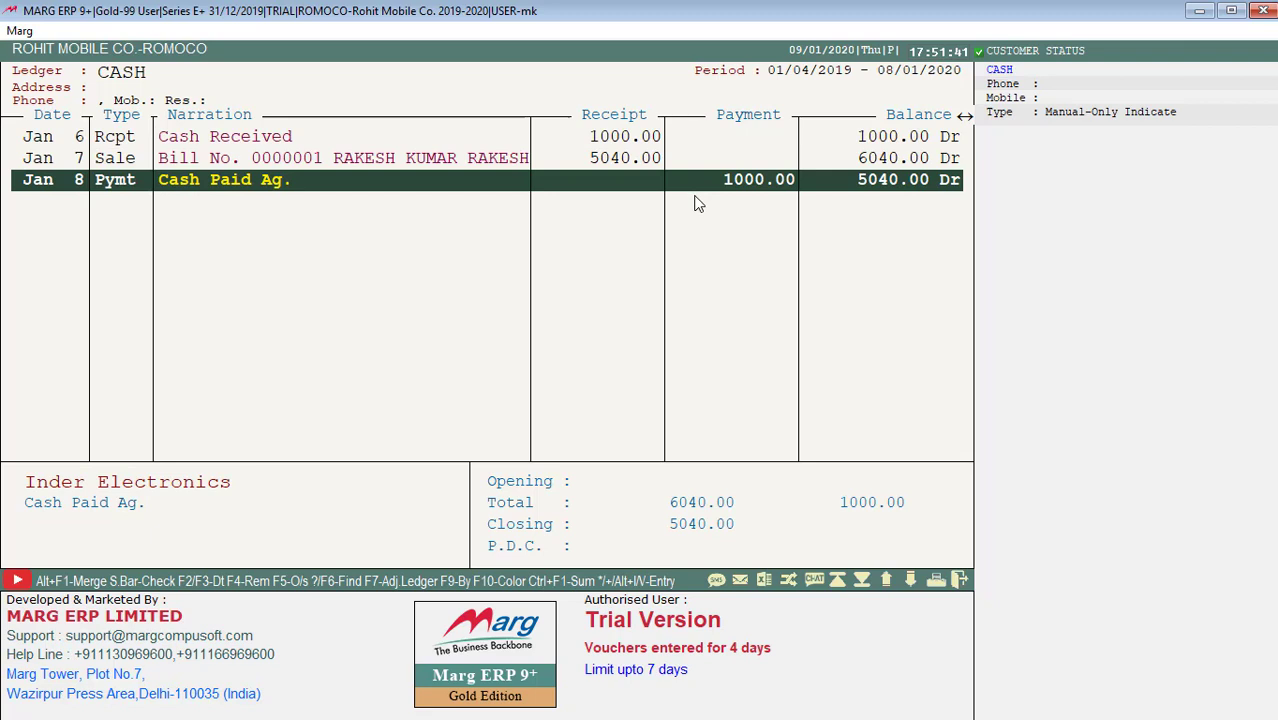
{"action": "key", "text": "Up"}
{"action": "key", "text": "Up"}
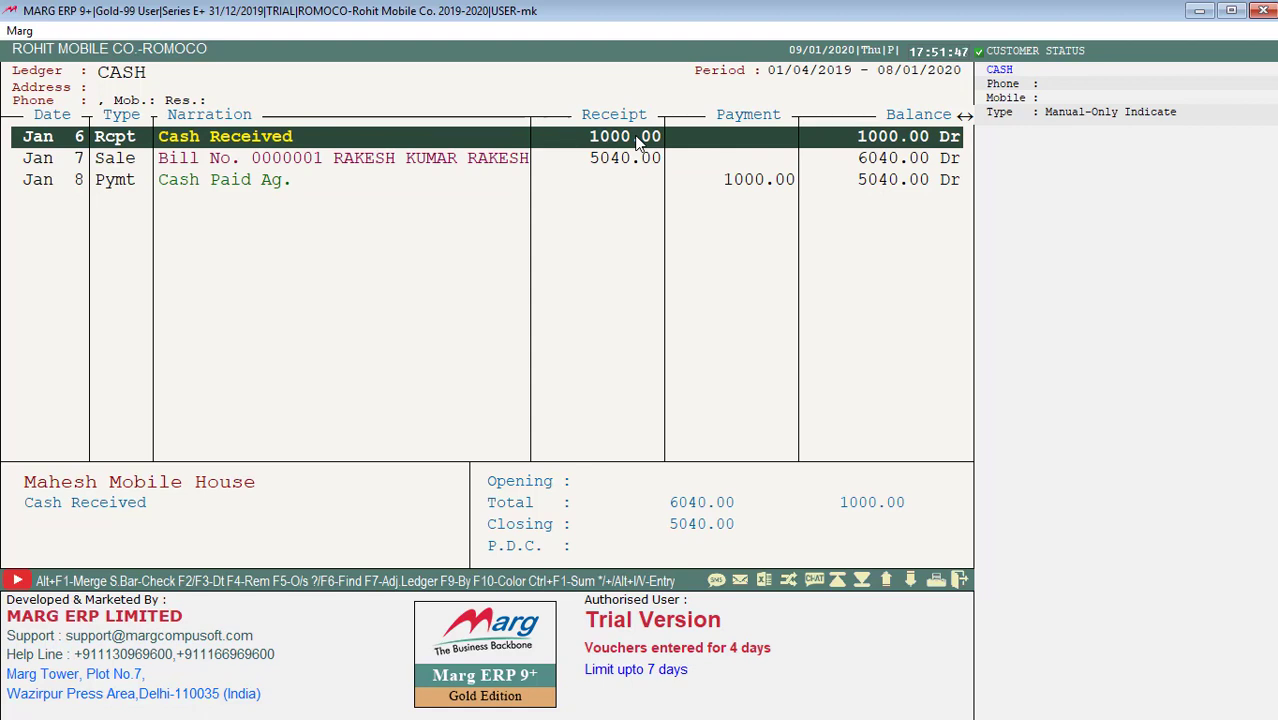
{"action": "left_click", "coordinate": [622, 163]}
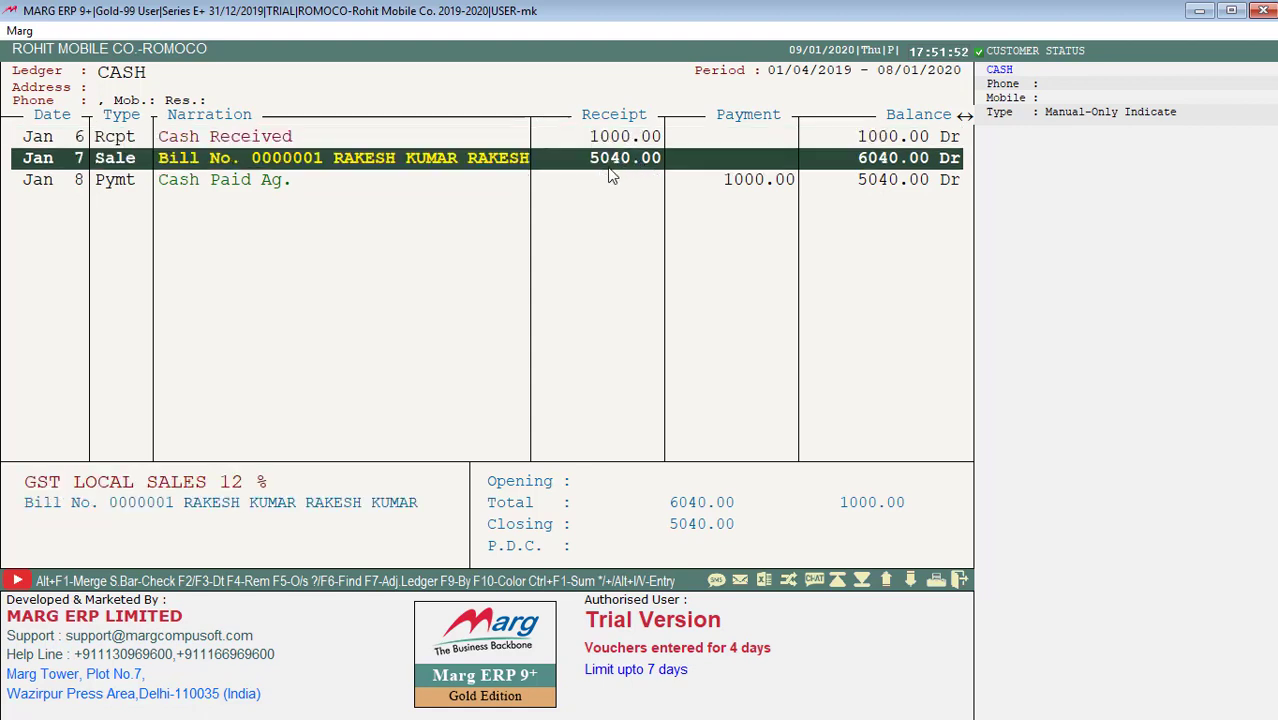
{"action": "left_click", "coordinate": [218, 140]}
{"action": "left_click", "coordinate": [216, 166]}
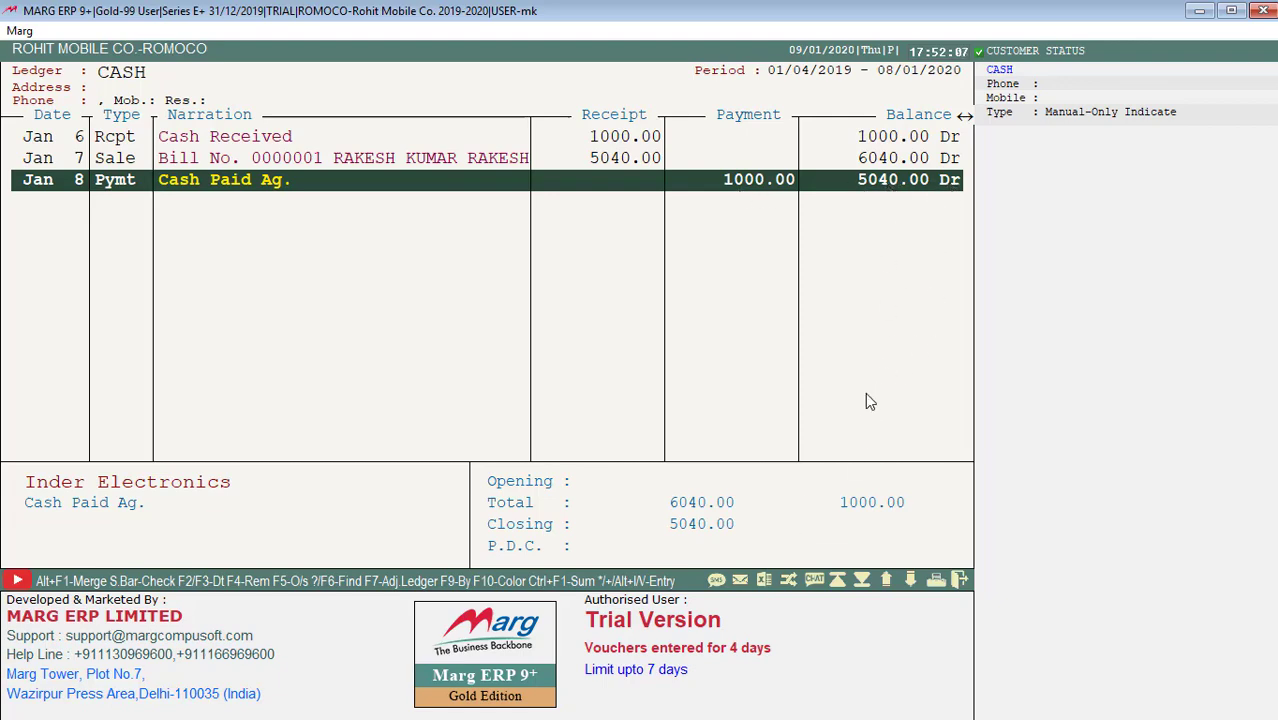
{"action": "key", "text": "Escape"}
{"action": "key", "text": "Escape"}
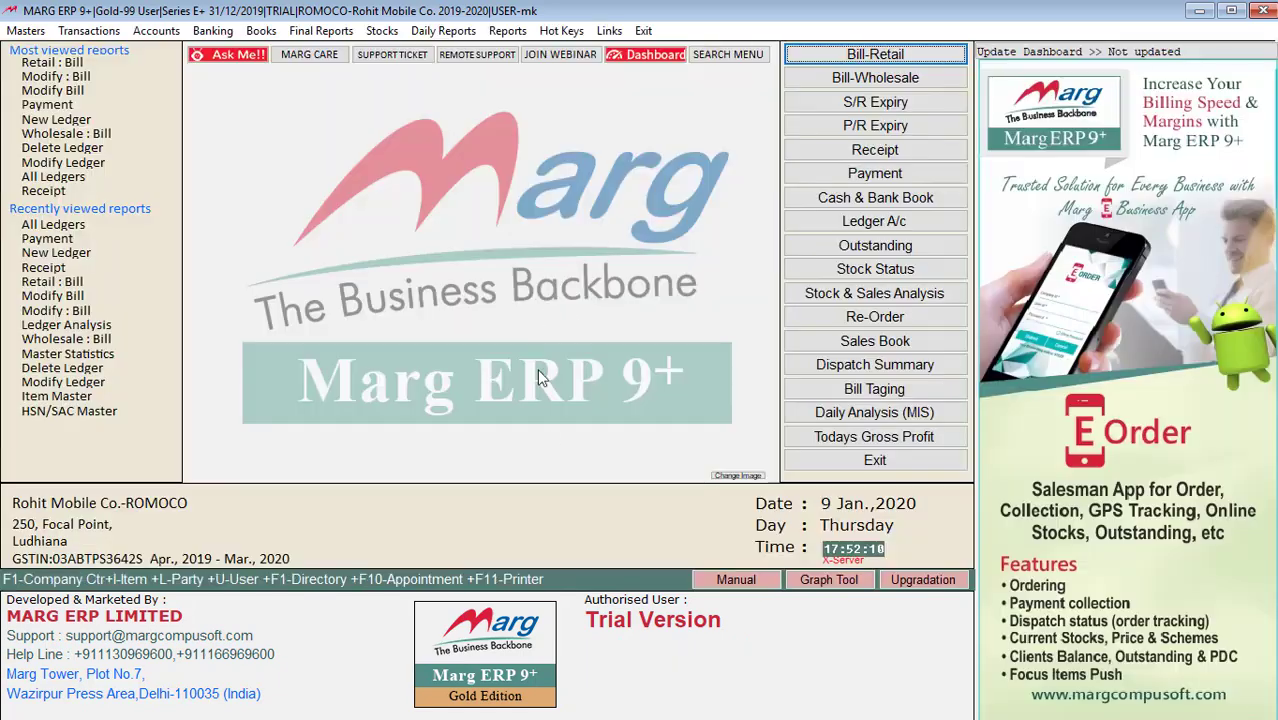